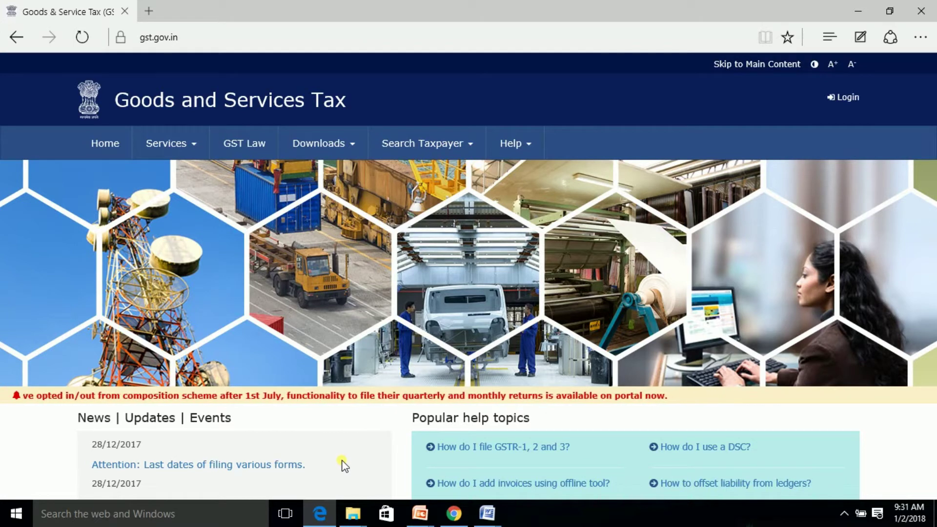
Step: Sign in and go to Services > User Services > Grievance / Complaints
click(848, 100)
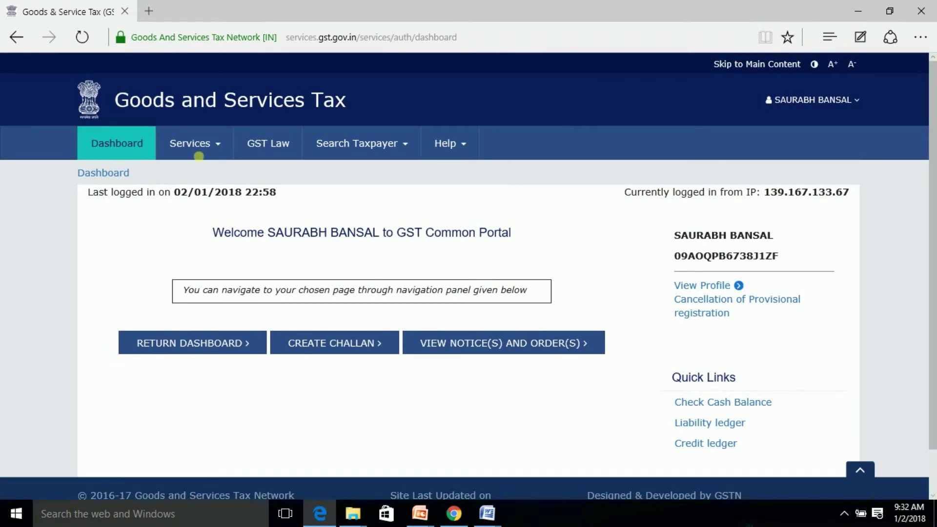
click(210, 148)
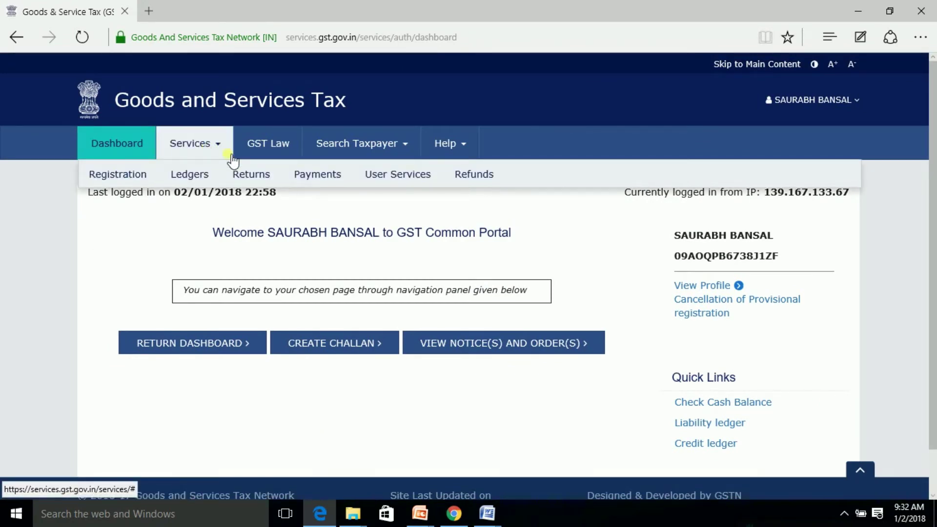
mouse_move(400, 183)
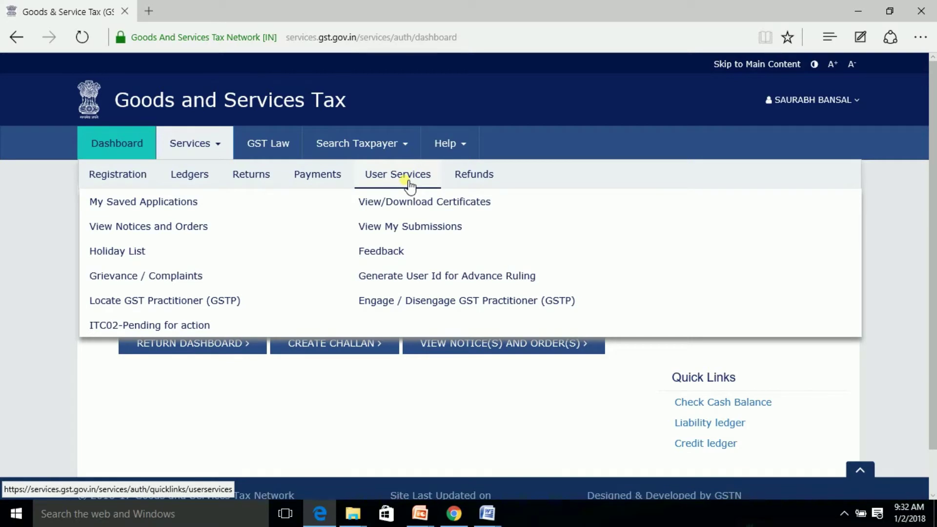
click(171, 276)
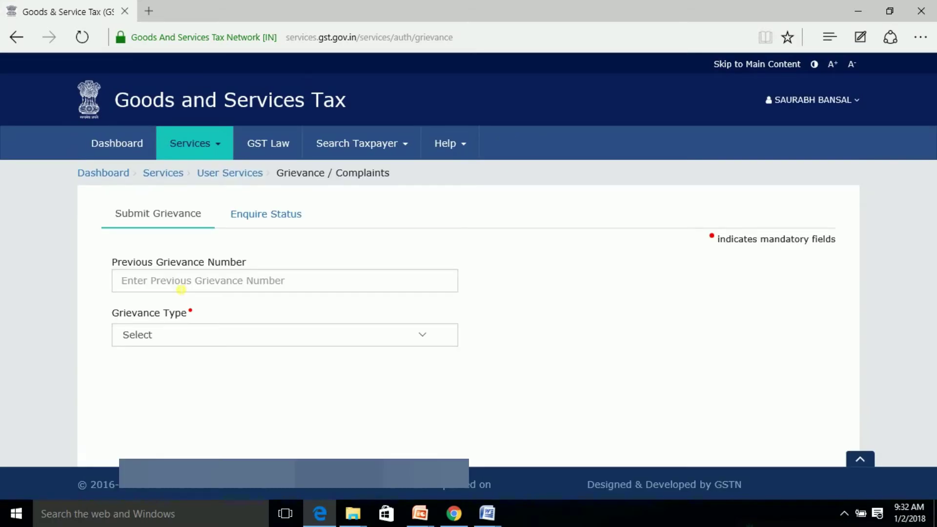
click(181, 289)
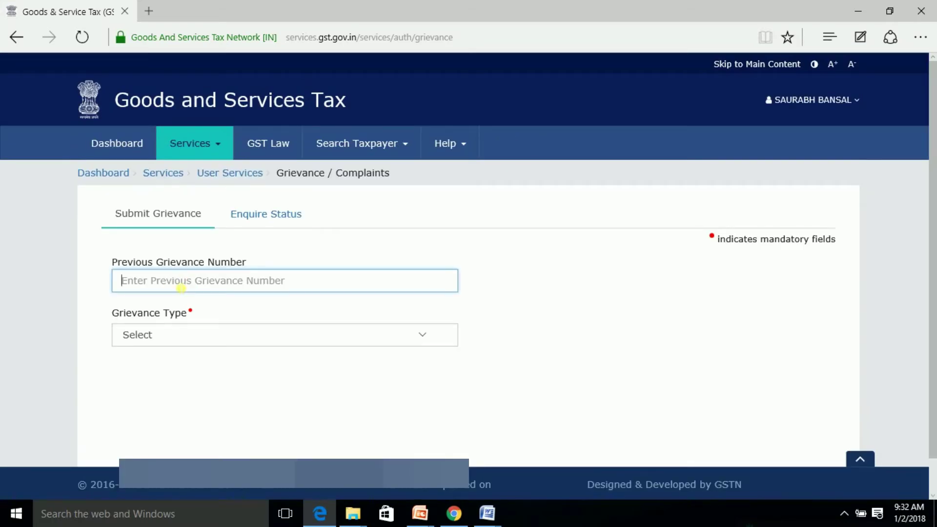
Step: Set the Grievance Type to Grievance Against Payment (GST PMT 07)
click(424, 338)
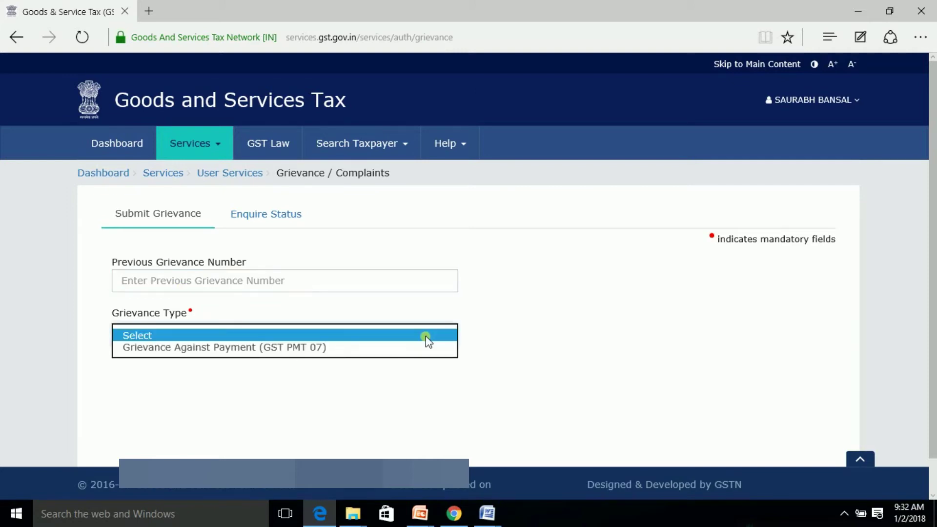
click(239, 347)
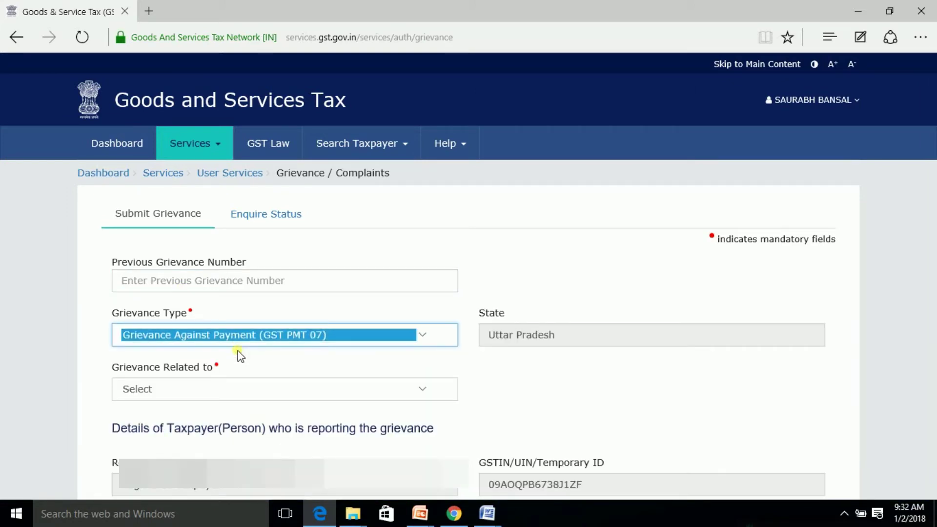
scroll(239, 356, down, 2)
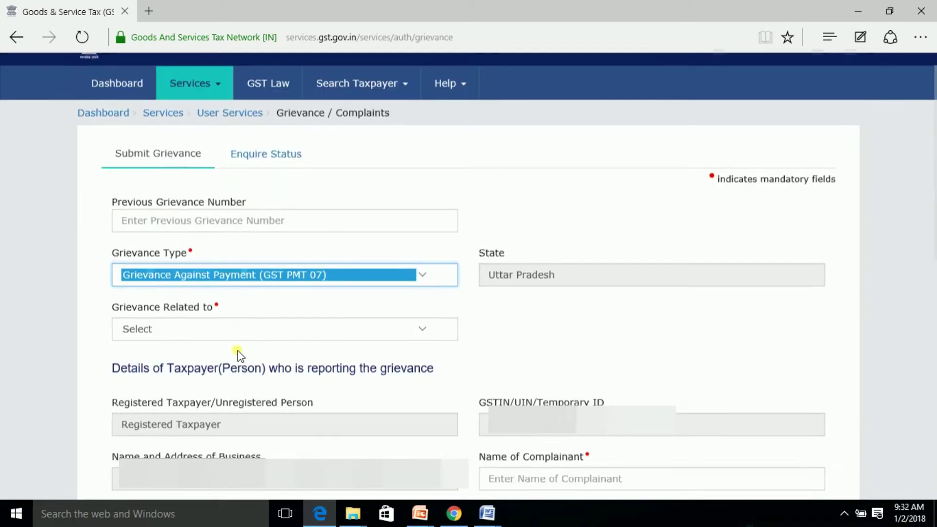
click(424, 320)
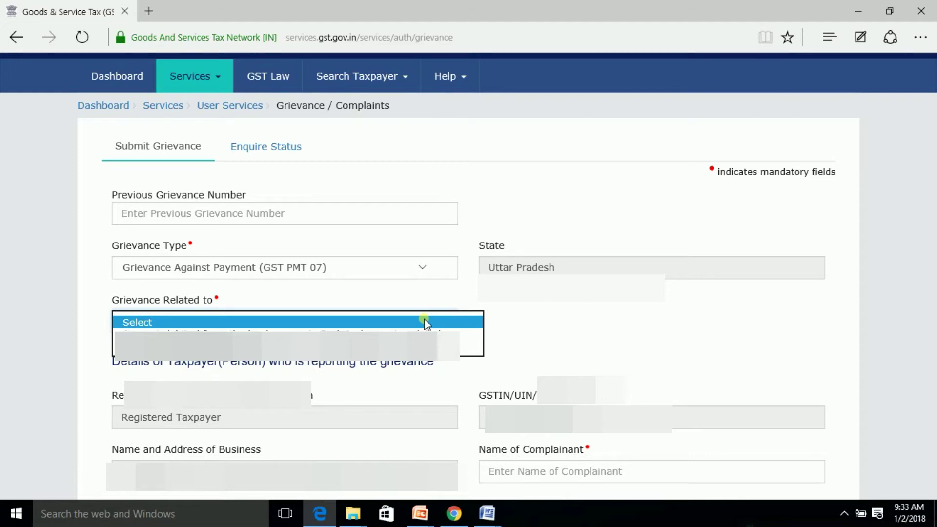
Step: Set Grievance Related to 'Amount debited from the bank account, Cash Ledger not updated'
click(423, 332)
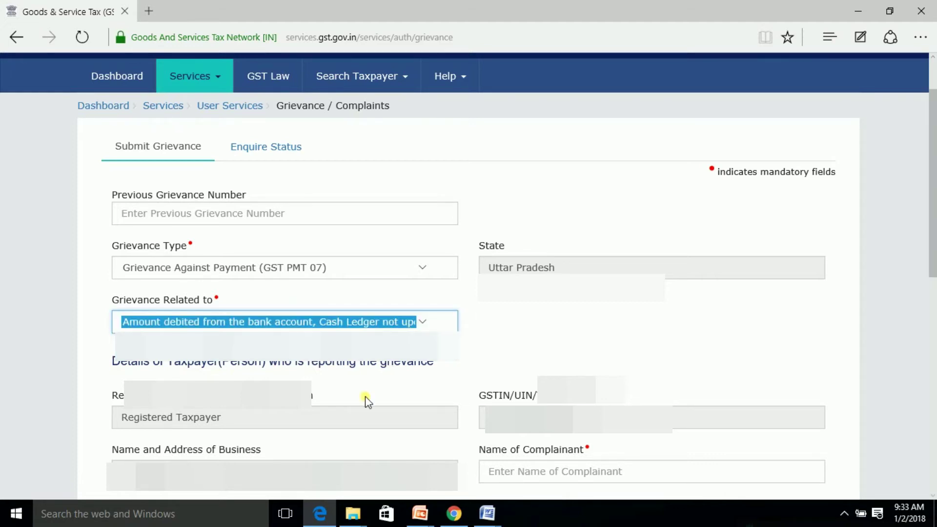
scroll(368, 386, down, 5)
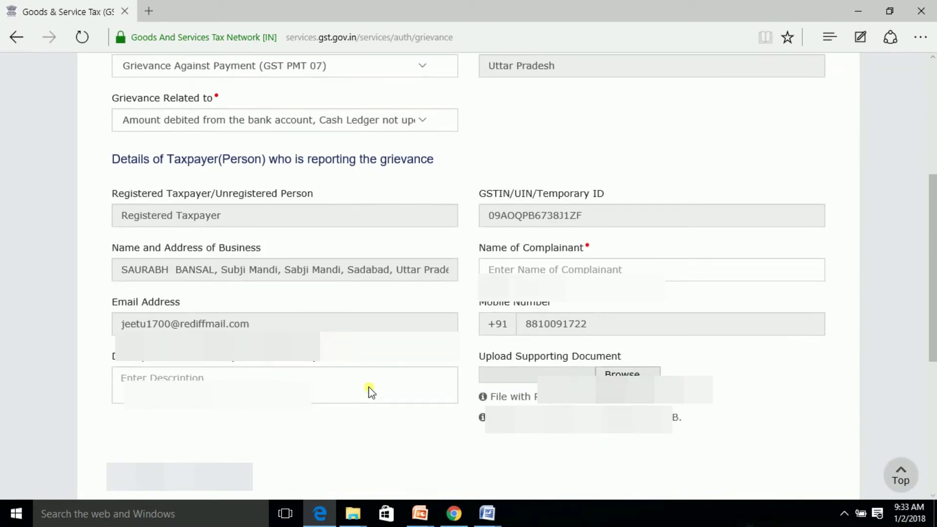
scroll(371, 390, down, 2)
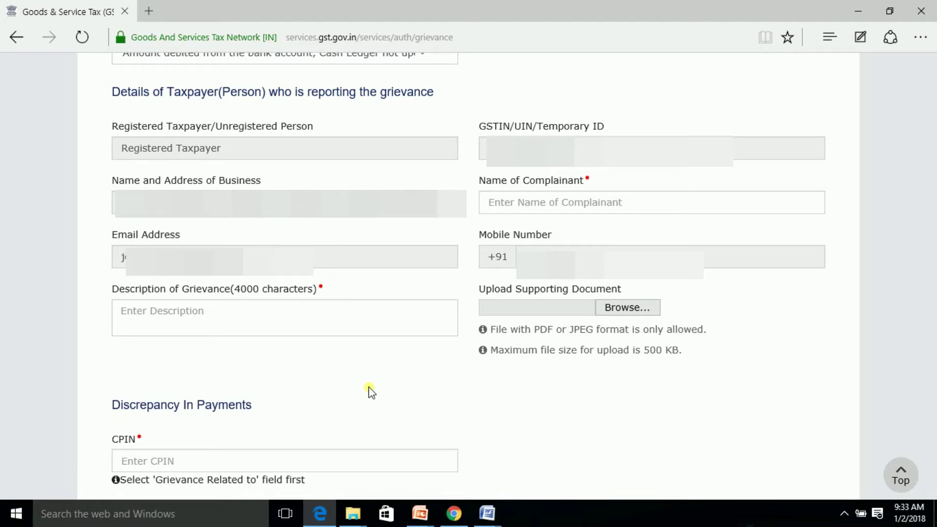
Step: Enter the complainant's full name in Name of Complainant
click(530, 200)
scroll(876, 341, down, 2)
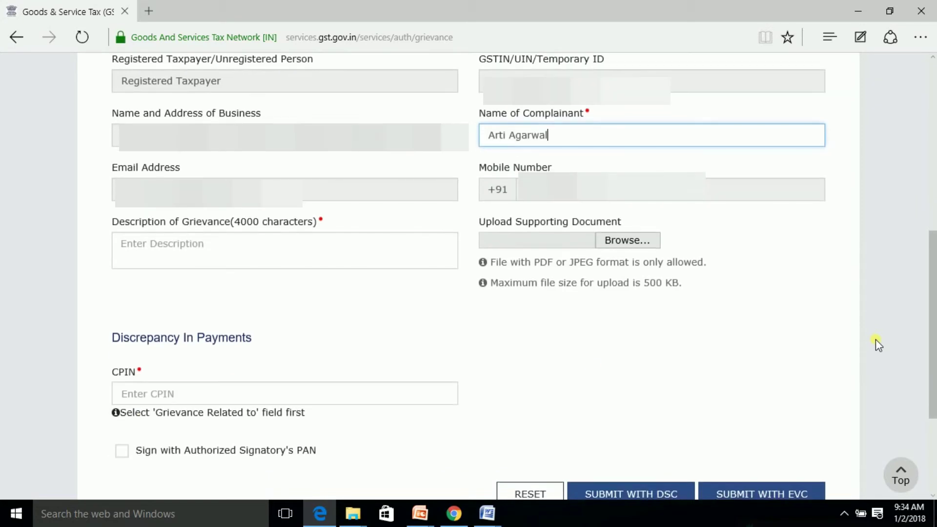
Step: Enter 'Cash Ledger not updated' as the Description of Grievance
click(292, 255)
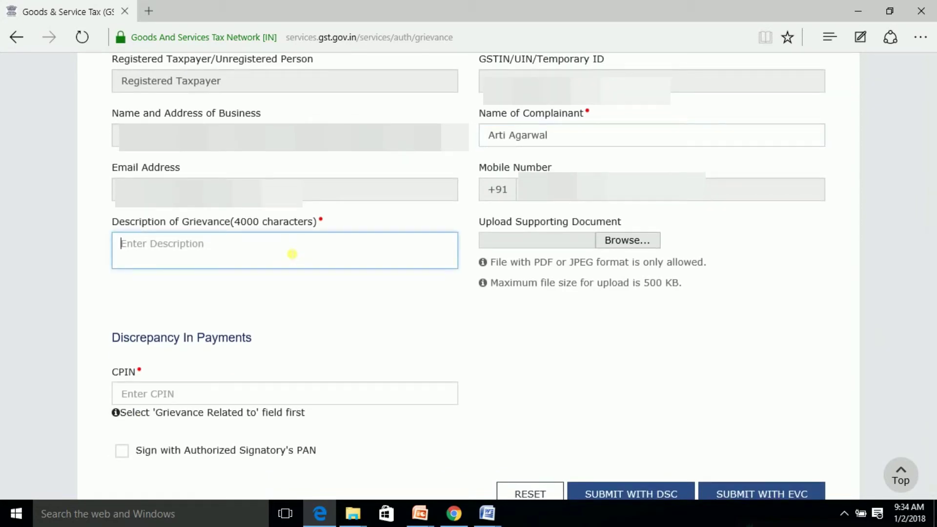
text(Cas)
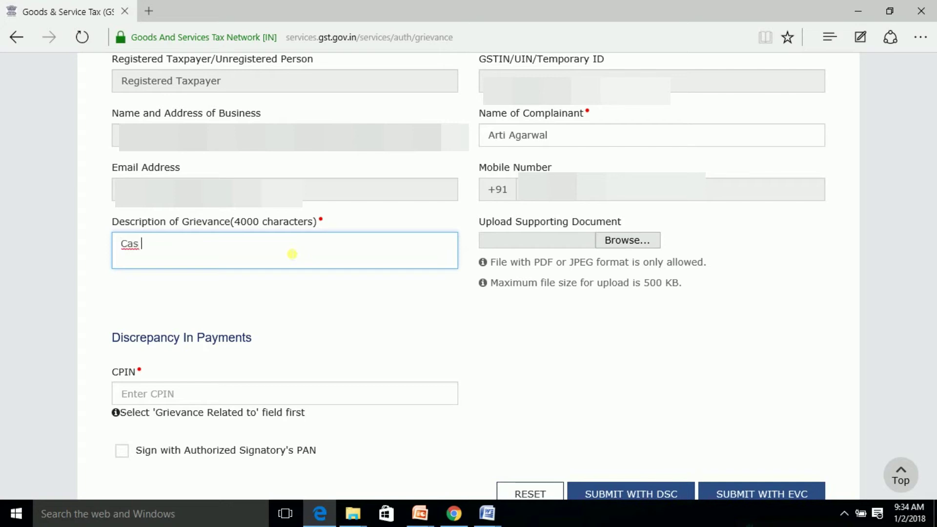
text(h Ledger not updated)
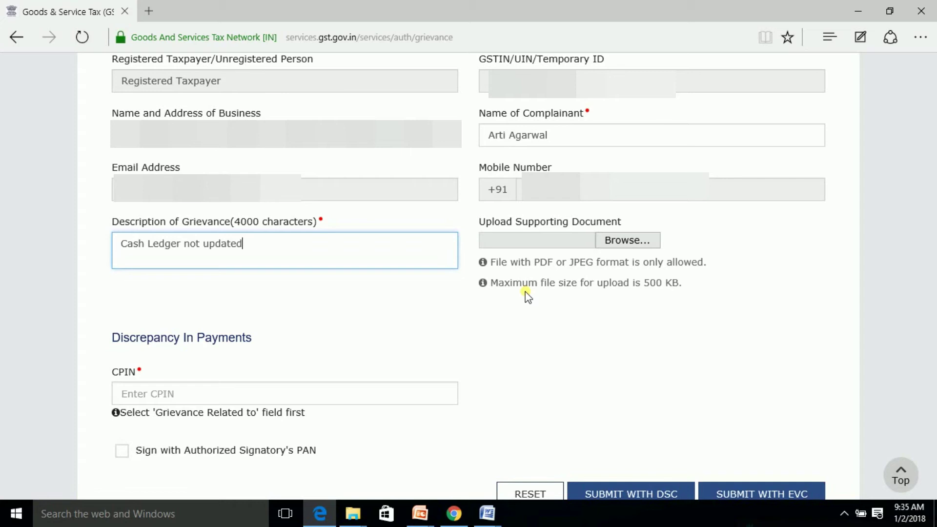
scroll(525, 292, down, 3)
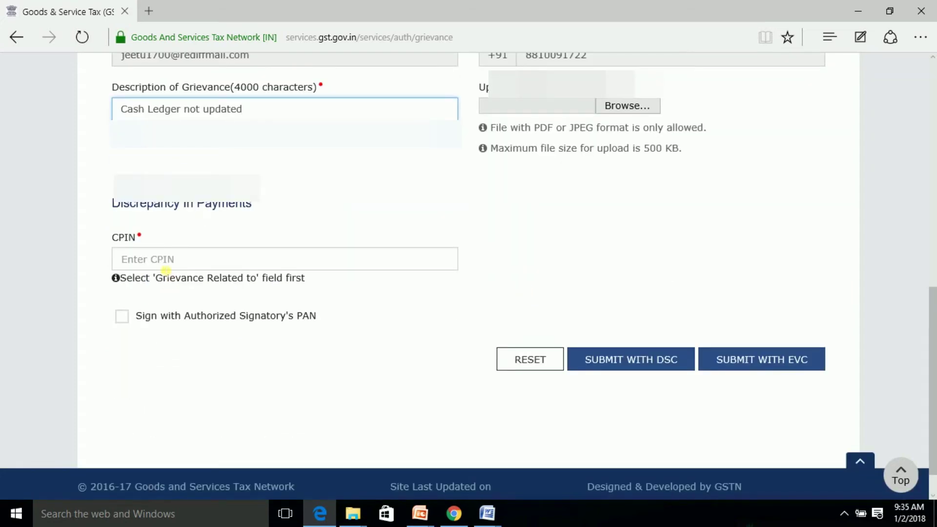
click(168, 259)
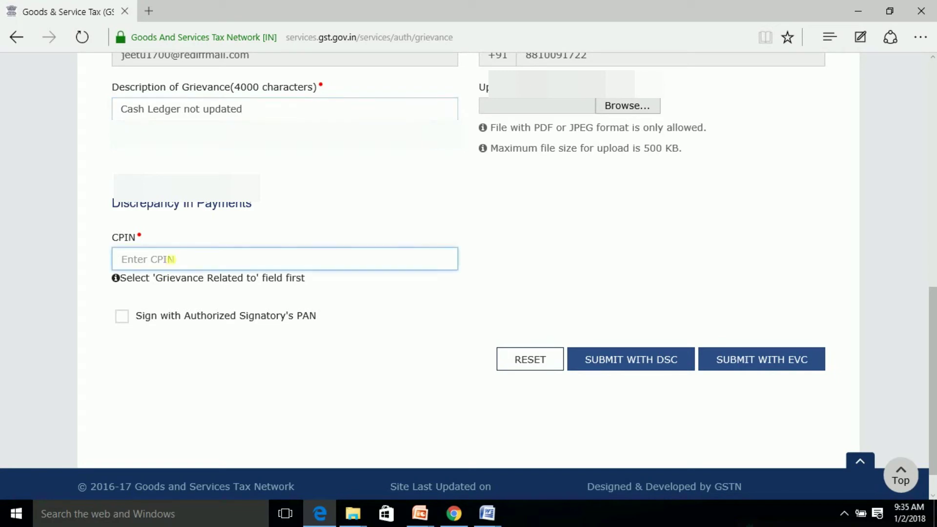
key(ctrl+v)
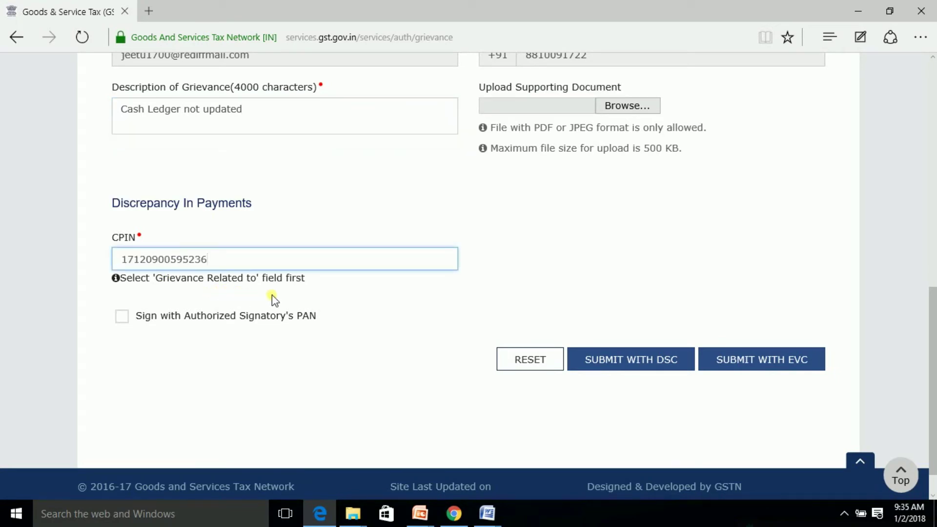
click(315, 295)
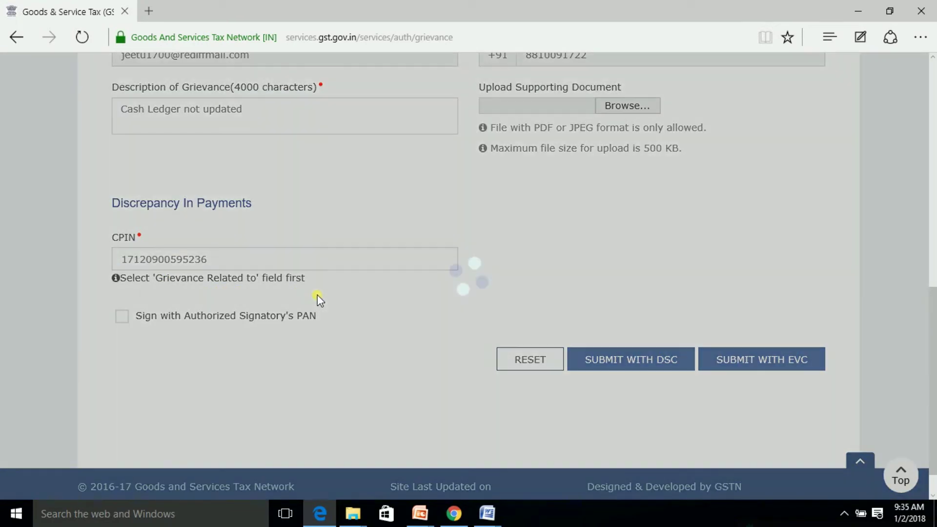
scroll(320, 299, down, 2)
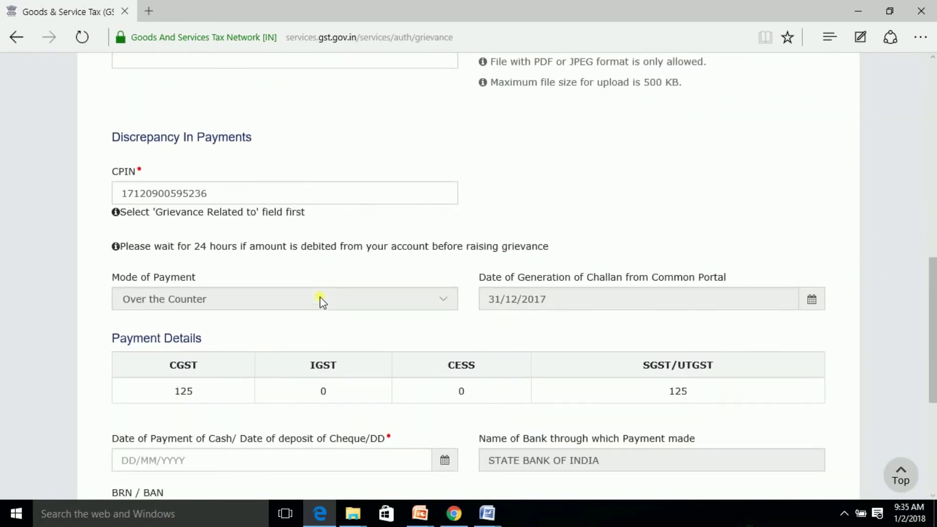
scroll(324, 300, down, 2)
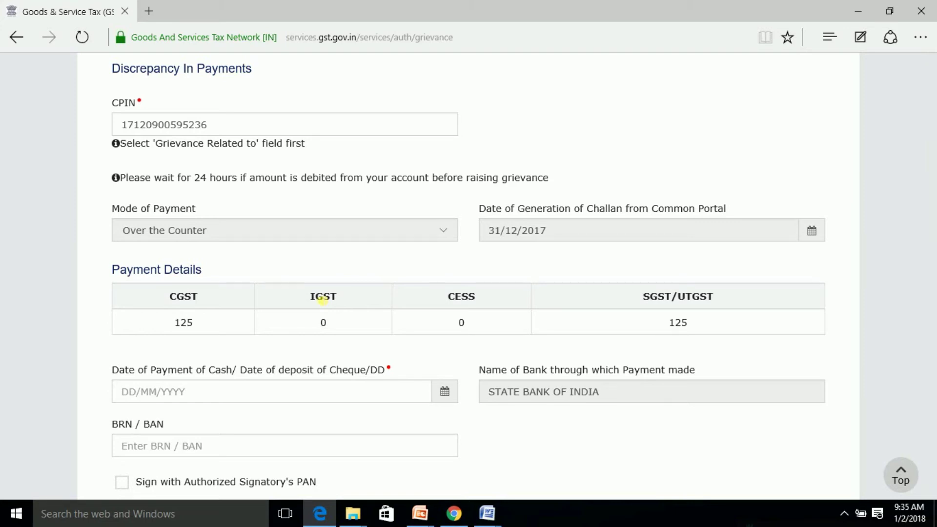
scroll(322, 300, down, 2)
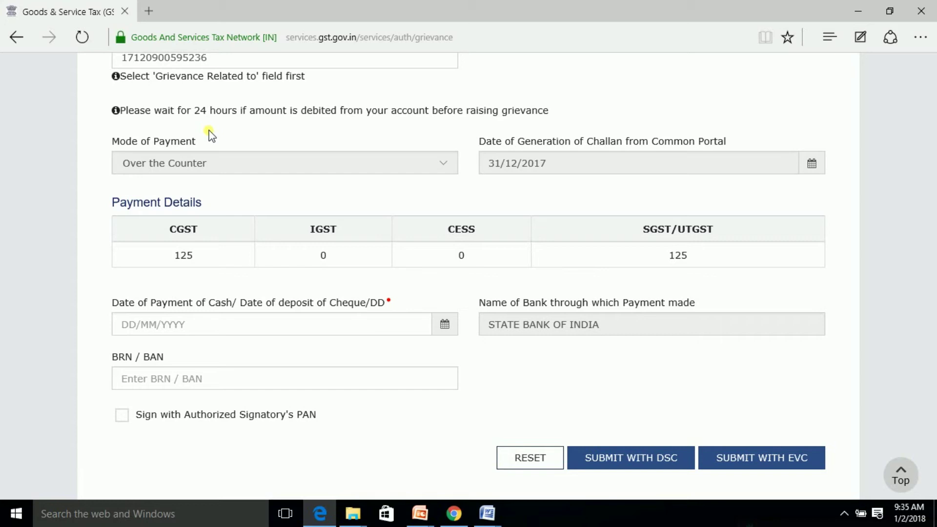
click(219, 167)
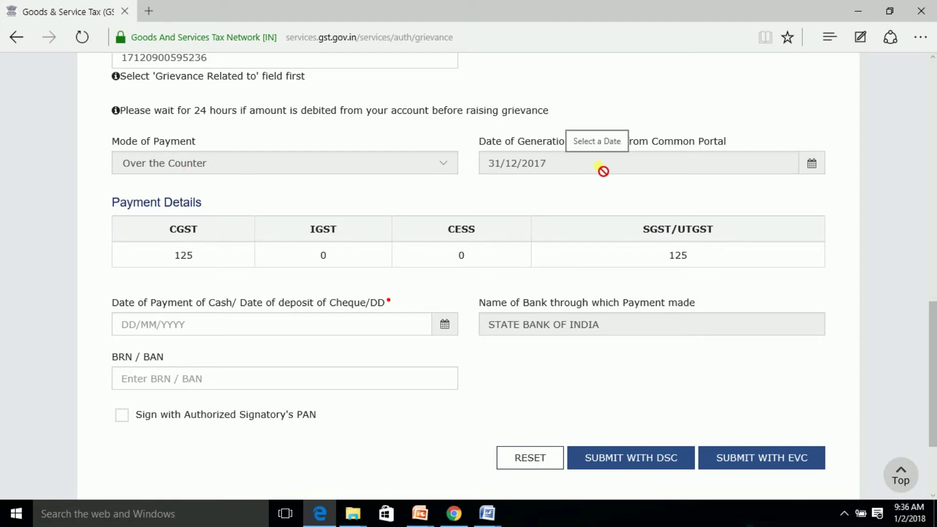
scroll(288, 356, down, 1)
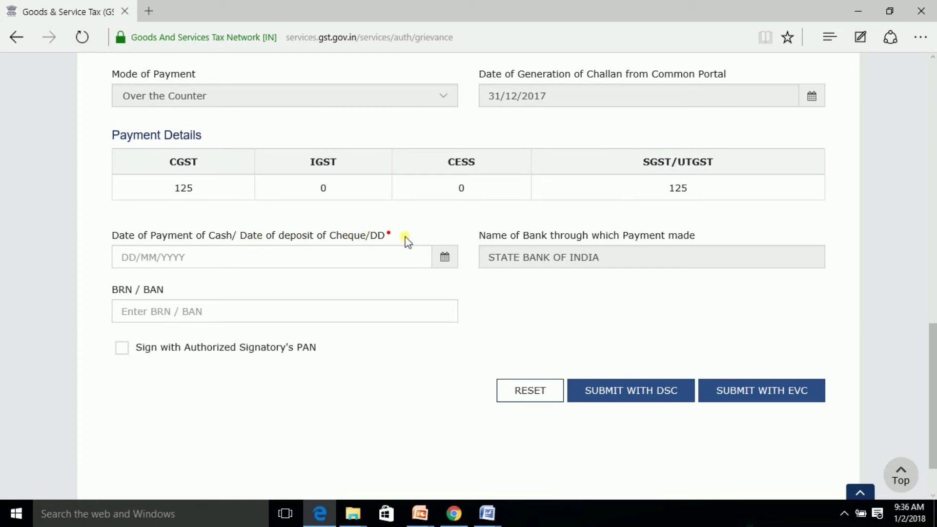
Step: Set the payment date to 31/12/2017 and move to the BRN / BAN field
click(447, 262)
click(381, 194)
click(389, 372)
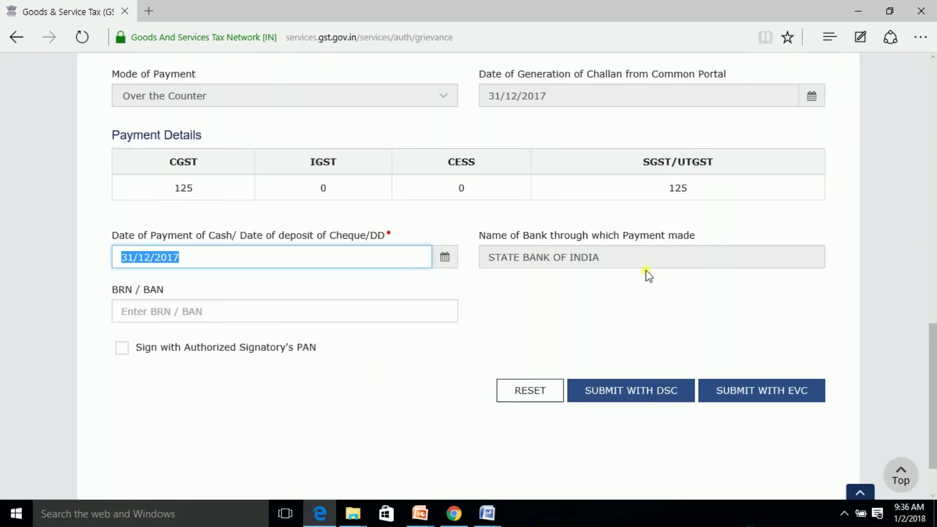
click(194, 317)
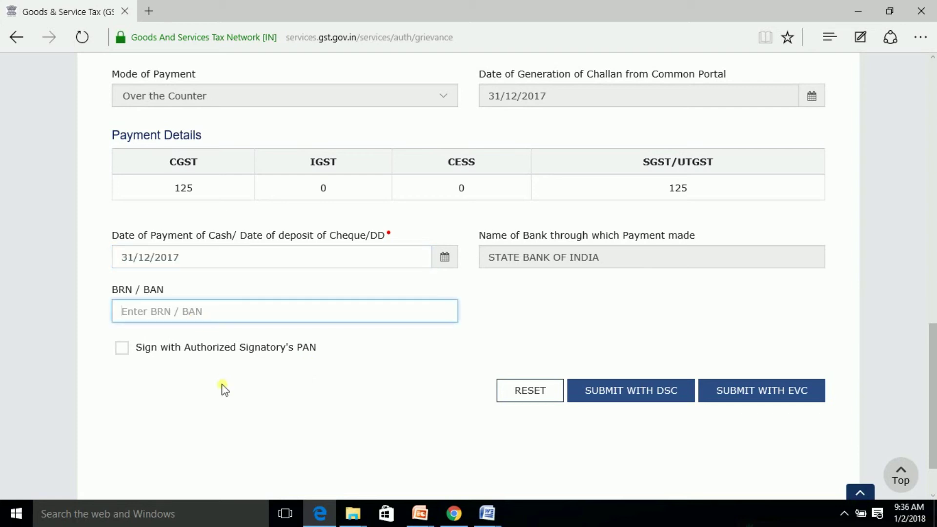
scroll(182, 380, down, 2)
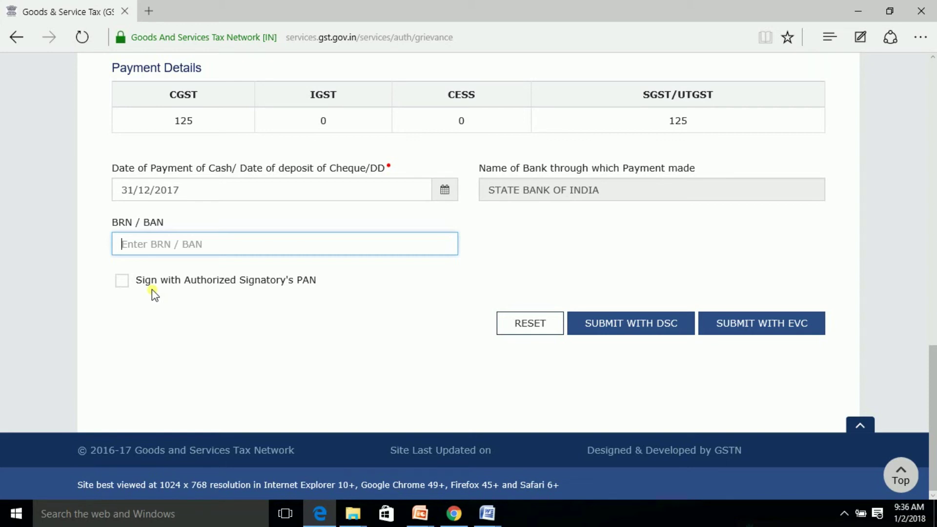
Step: Sign with the Authorized Signatory's PAN, pick the signatory, and submit with EVC
click(122, 281)
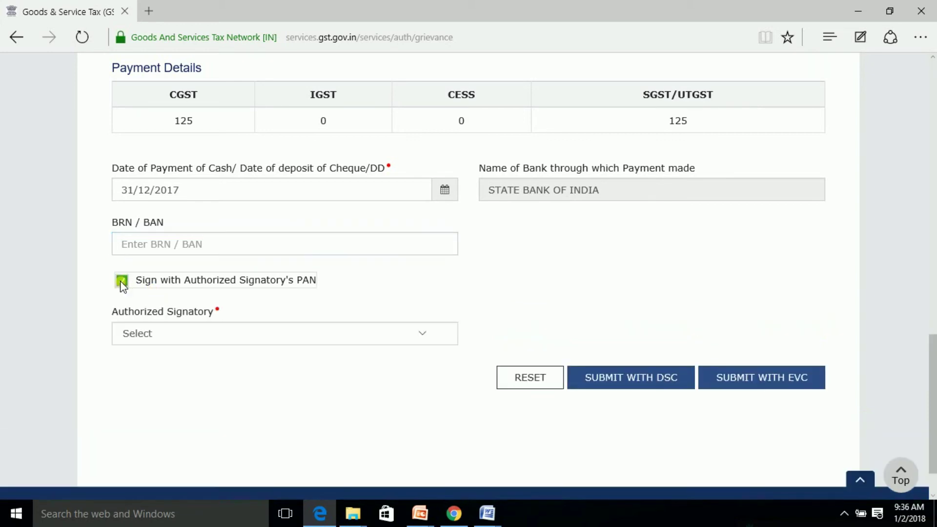
click(360, 330)
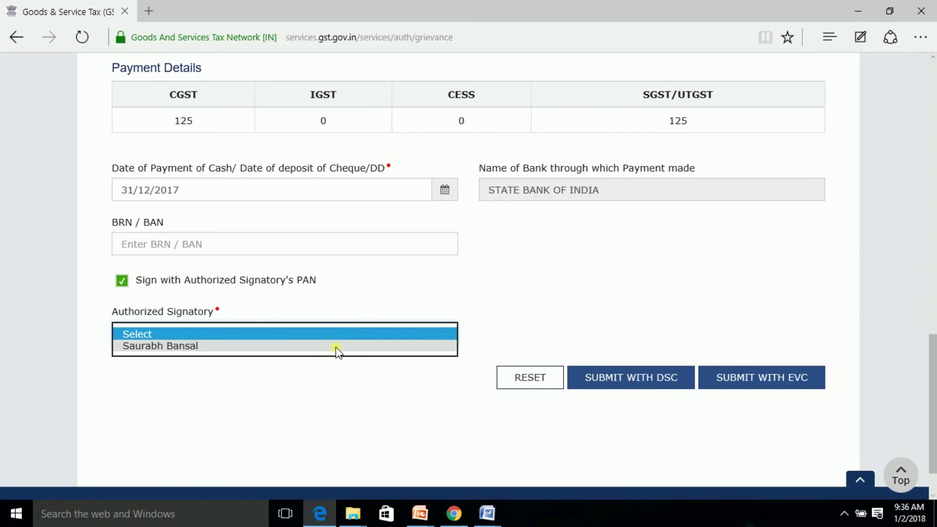
click(337, 349)
click(377, 399)
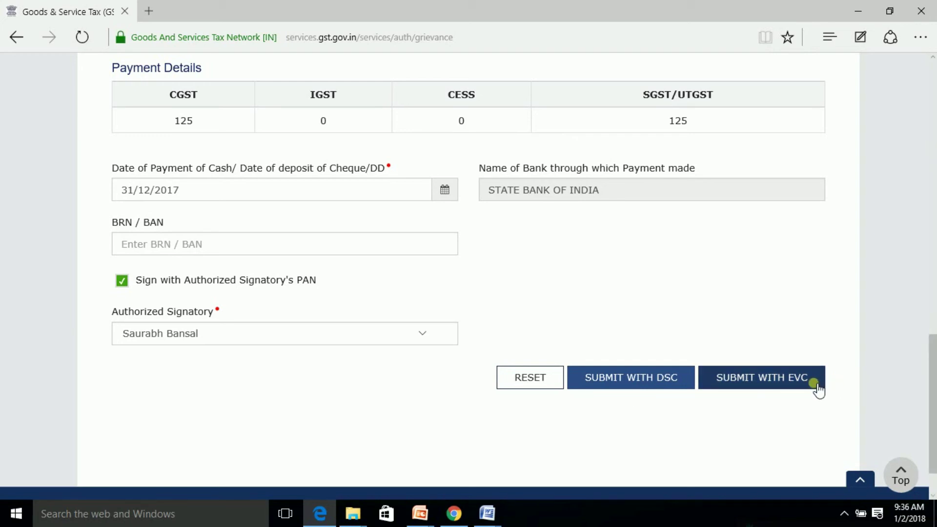
click(647, 384)
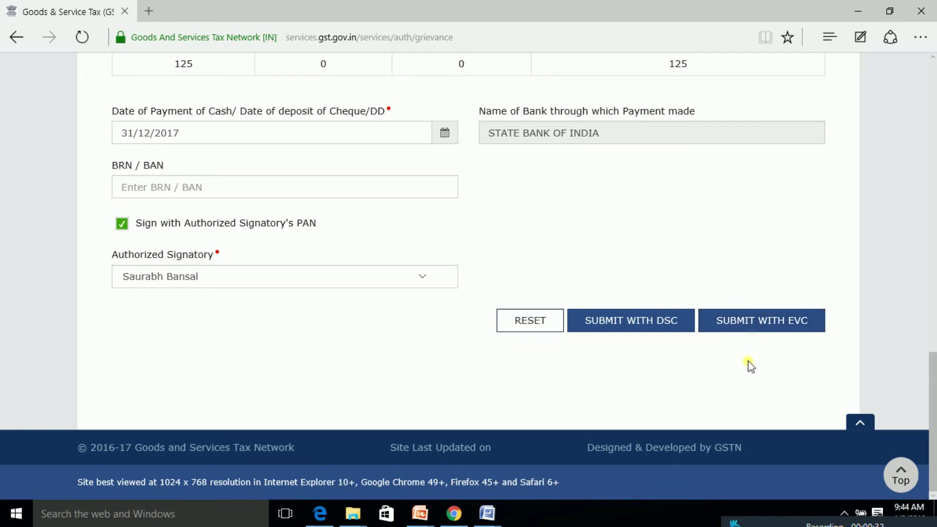
Step: Return to the top of the page and switch to the Enquire Status tab
scroll(750, 365, up, 5)
scroll(751, 367, up, 15)
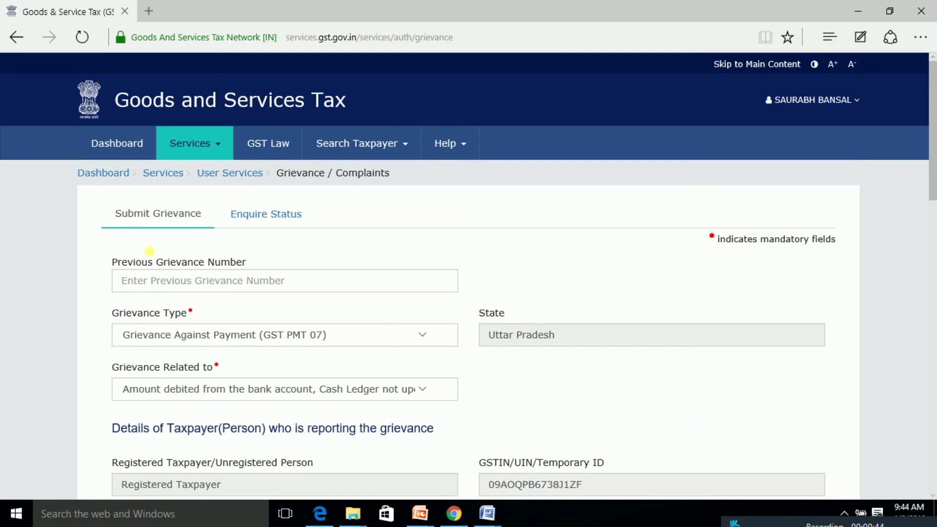
click(262, 217)
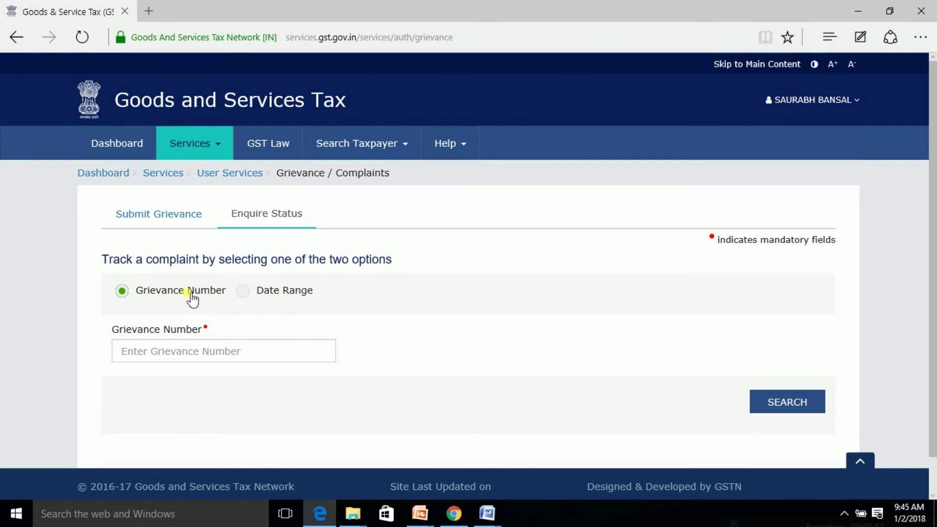
Step: Search grievance status by Date Range 01/01/2018 to 01/01/2018, which shows No records found
click(217, 355)
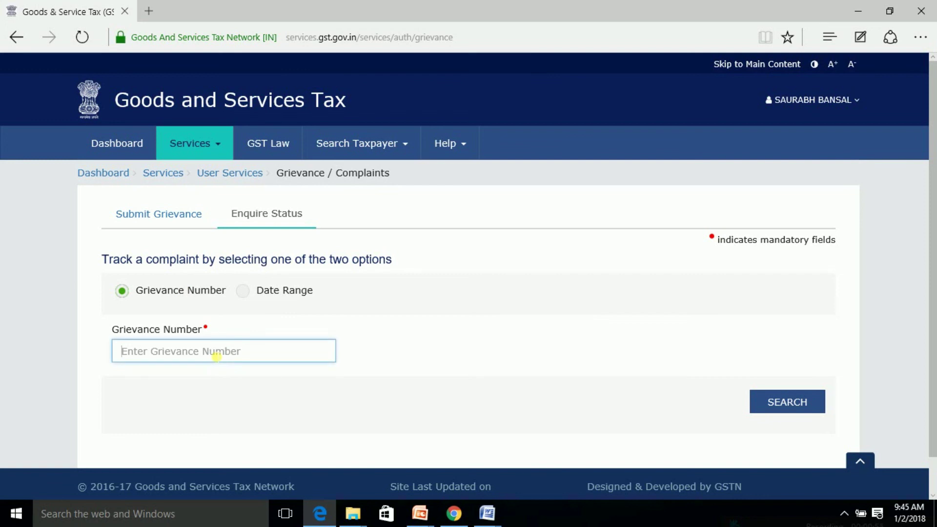
scroll(522, 451, down, 1)
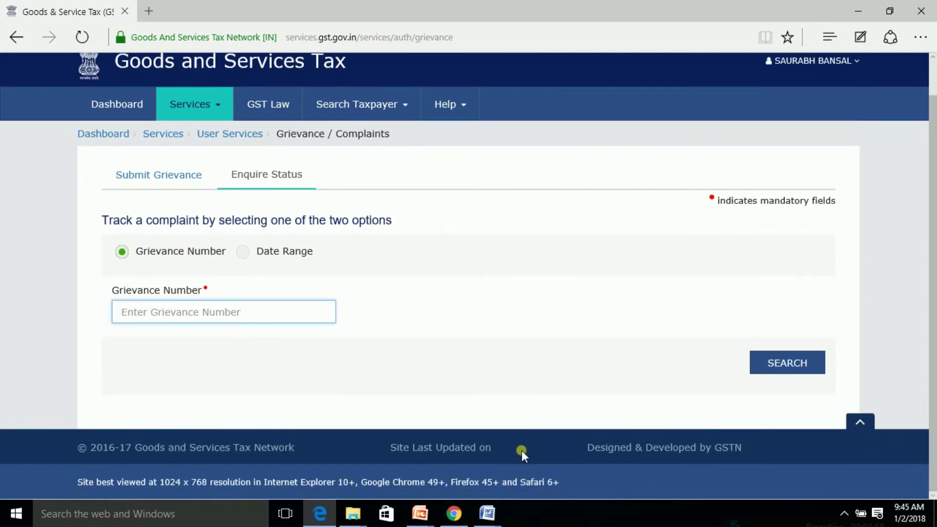
scroll(252, 288, down, 1)
click(244, 210)
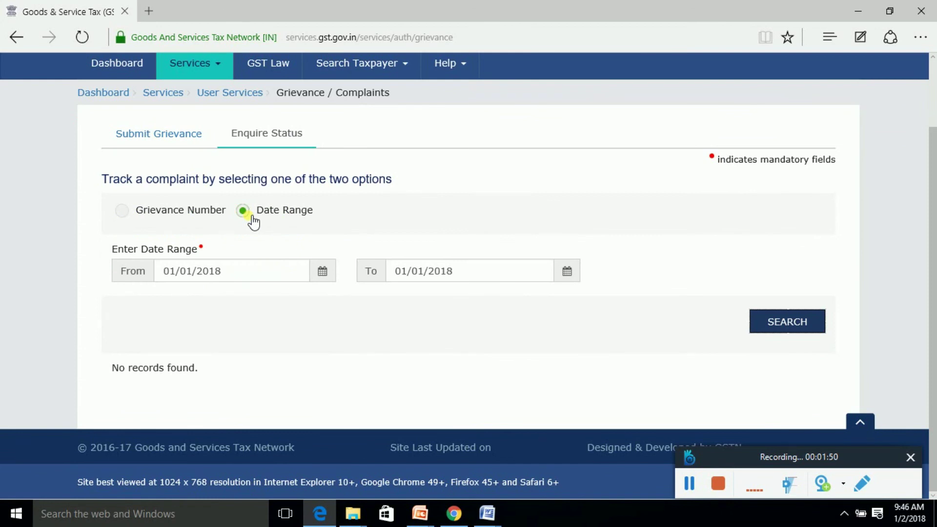
click(229, 272)
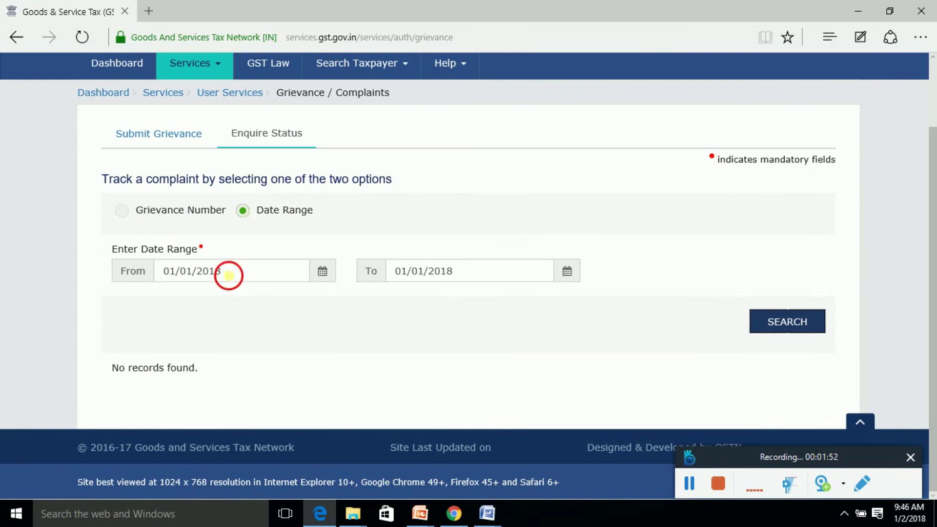
click(466, 276)
click(469, 335)
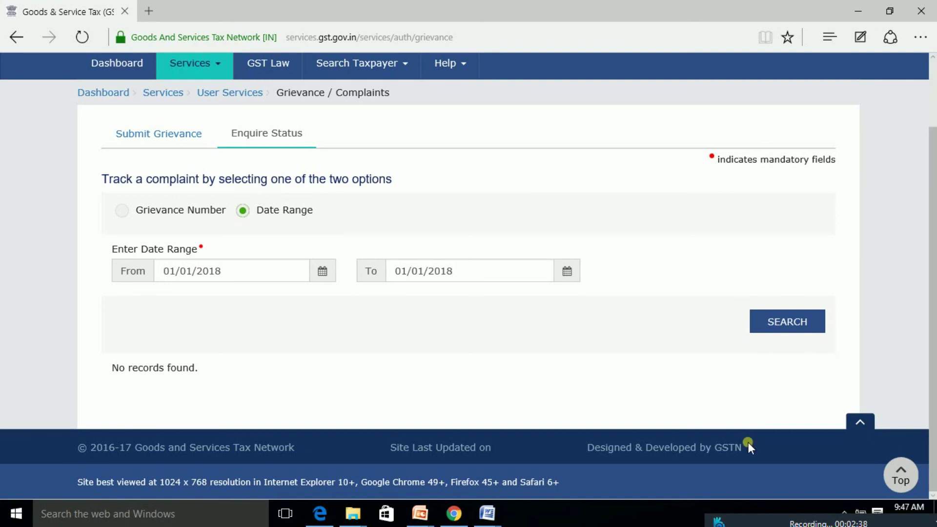
mouse_move(770, 521)
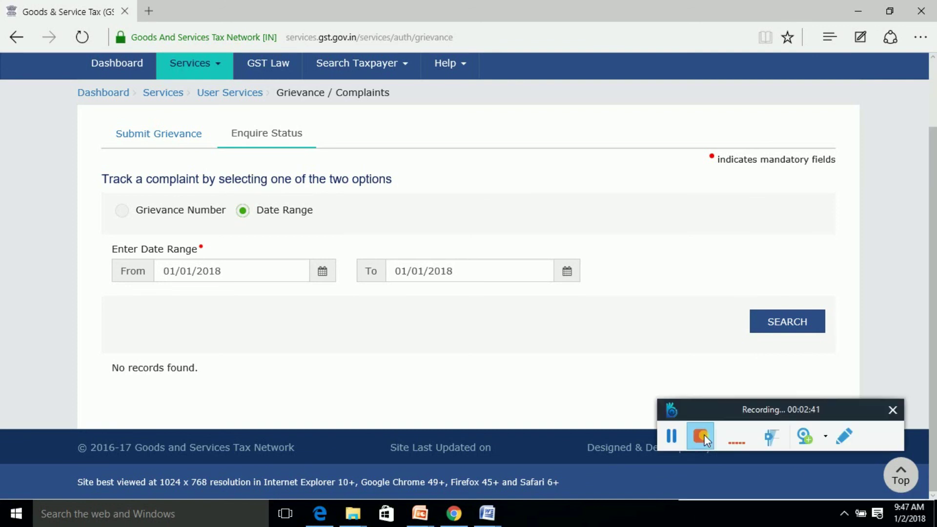